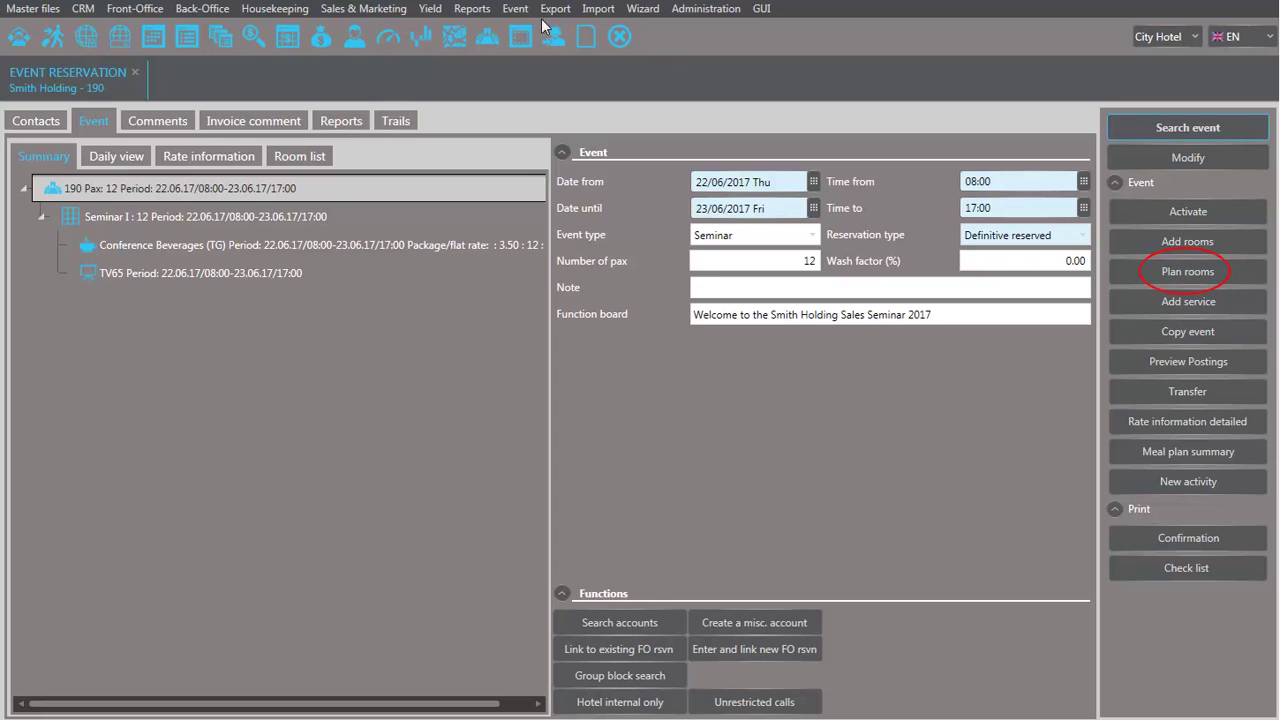
pyautogui.click(1176, 282)
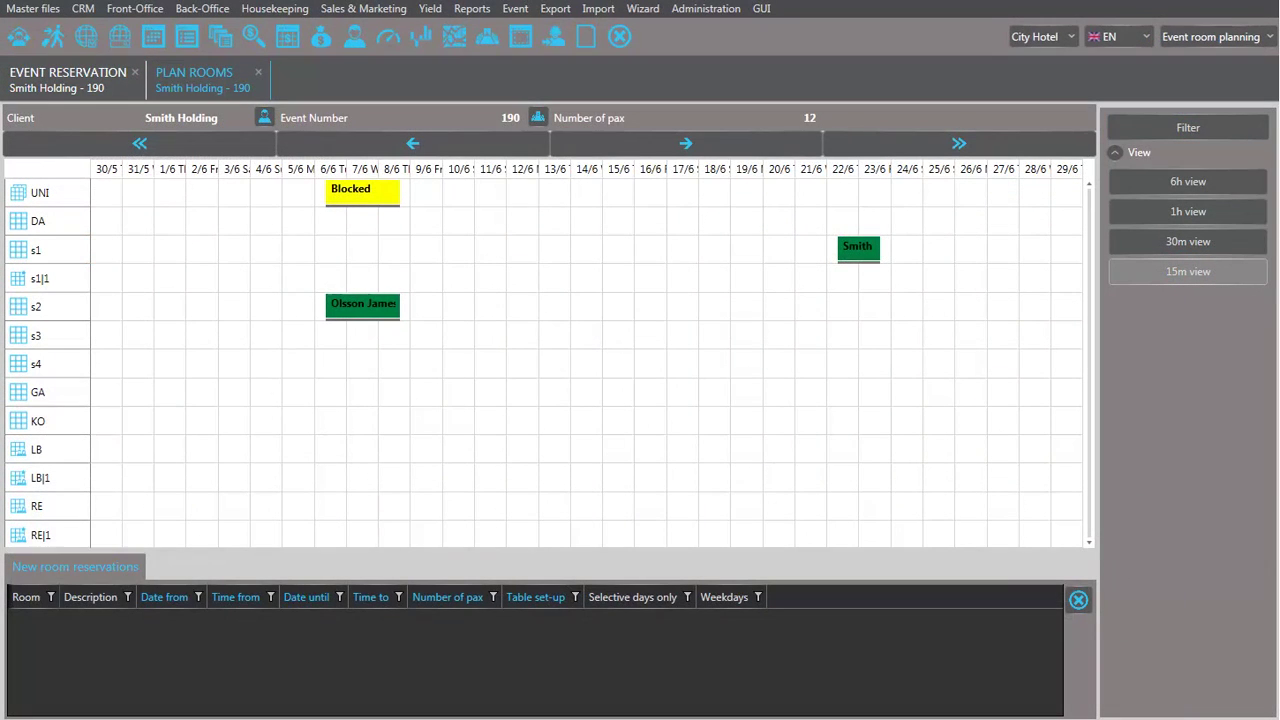
pyautogui.click(363, 305)
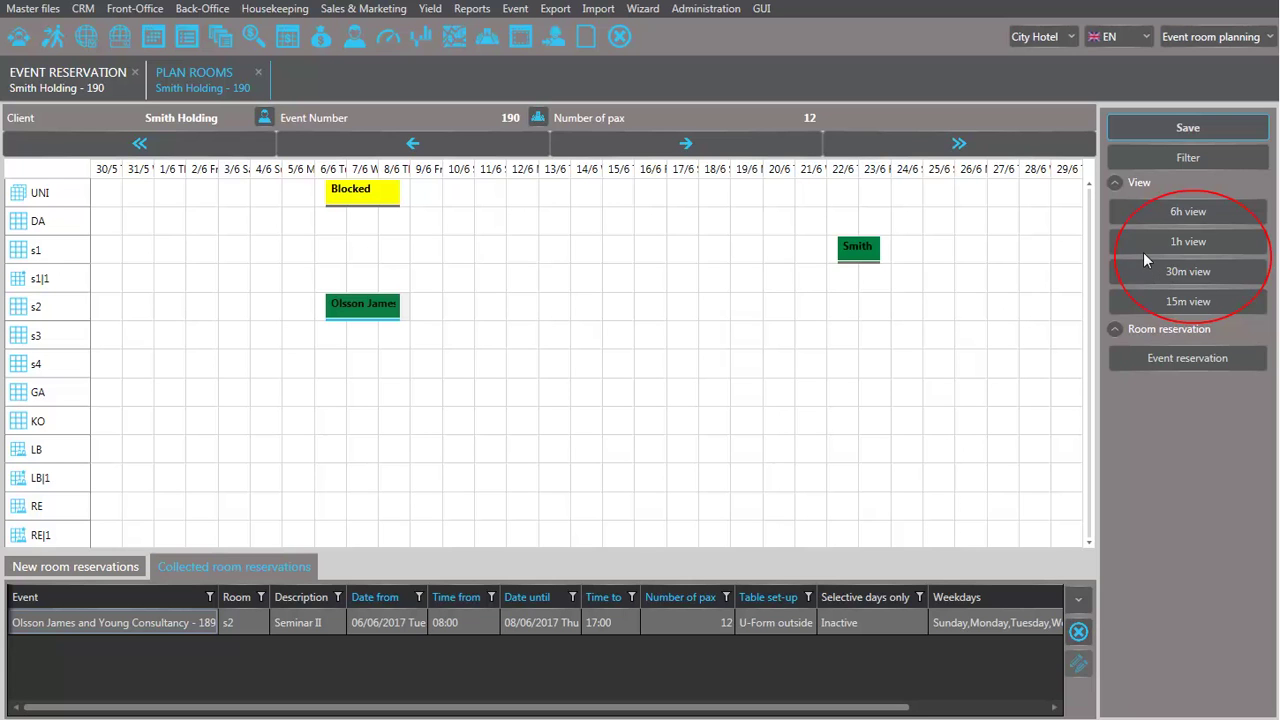
pyautogui.click(1145, 245)
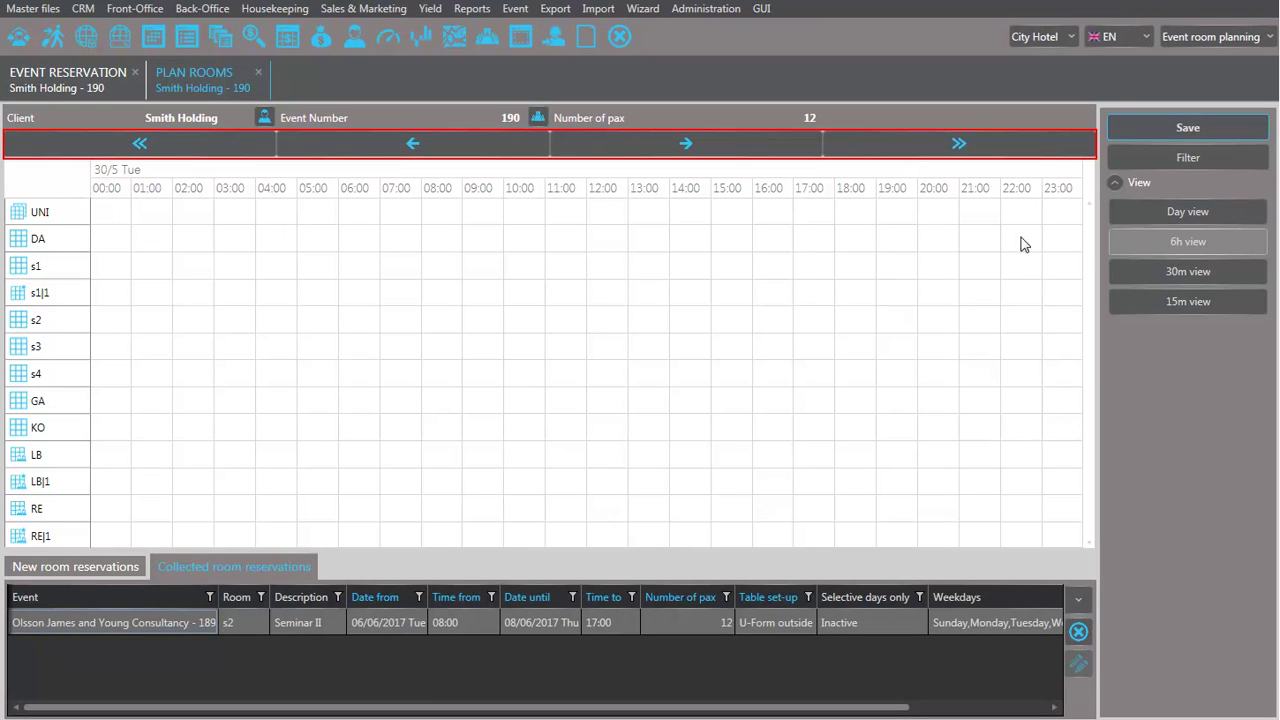
# Step: Reserve room s2 from 14:00 to 16:00 on both 22/6 and 23/6
pyautogui.click(202, 143)
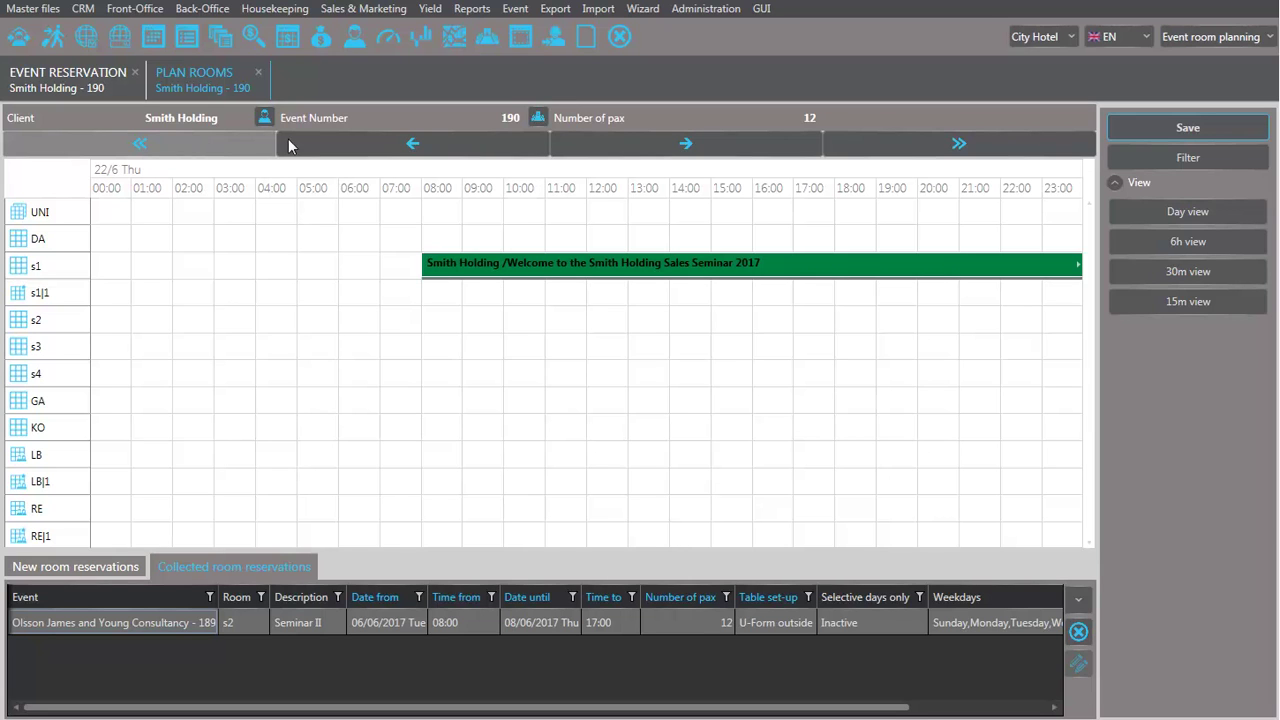
pyautogui.click(728, 322)
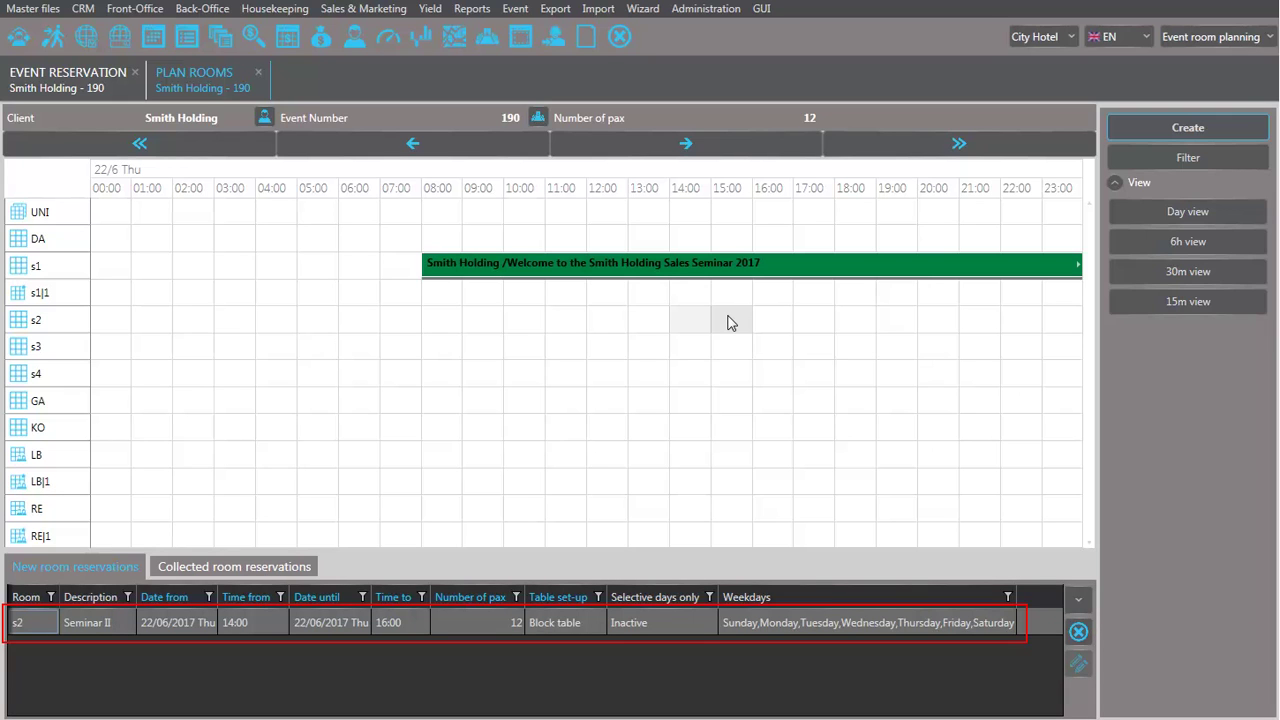
pyautogui.click(731, 150)
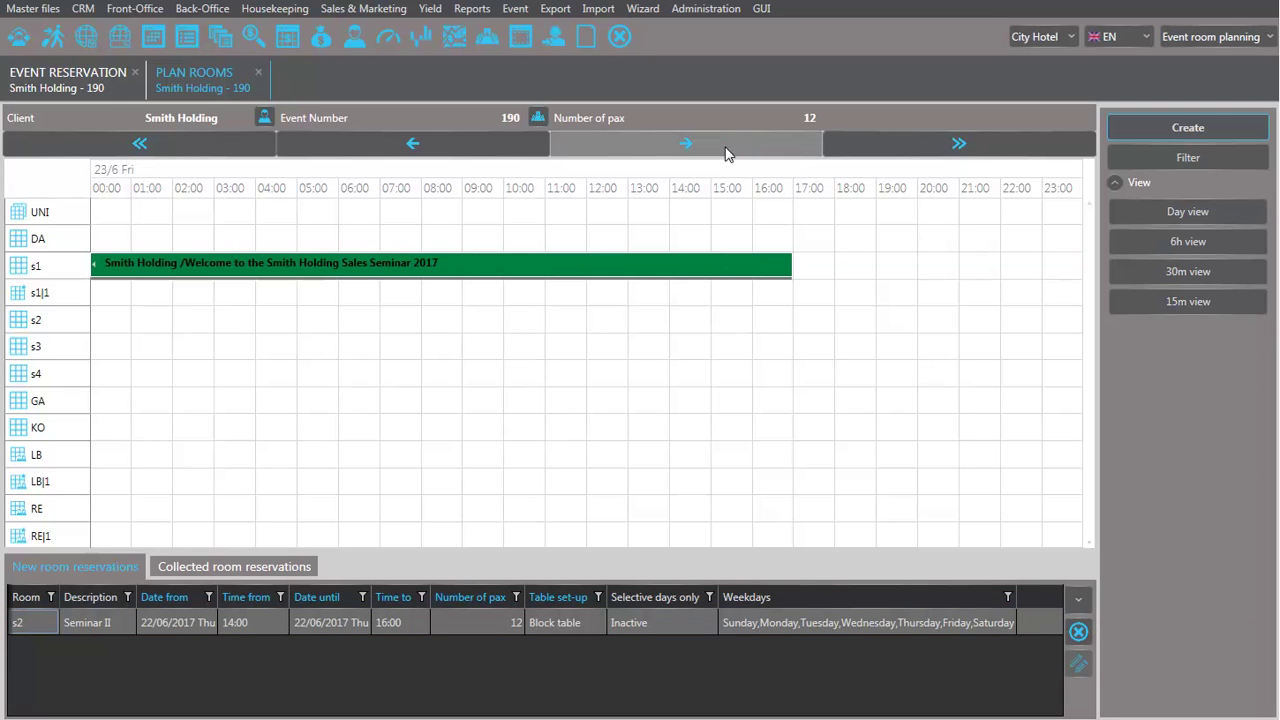
pyautogui.click(734, 332)
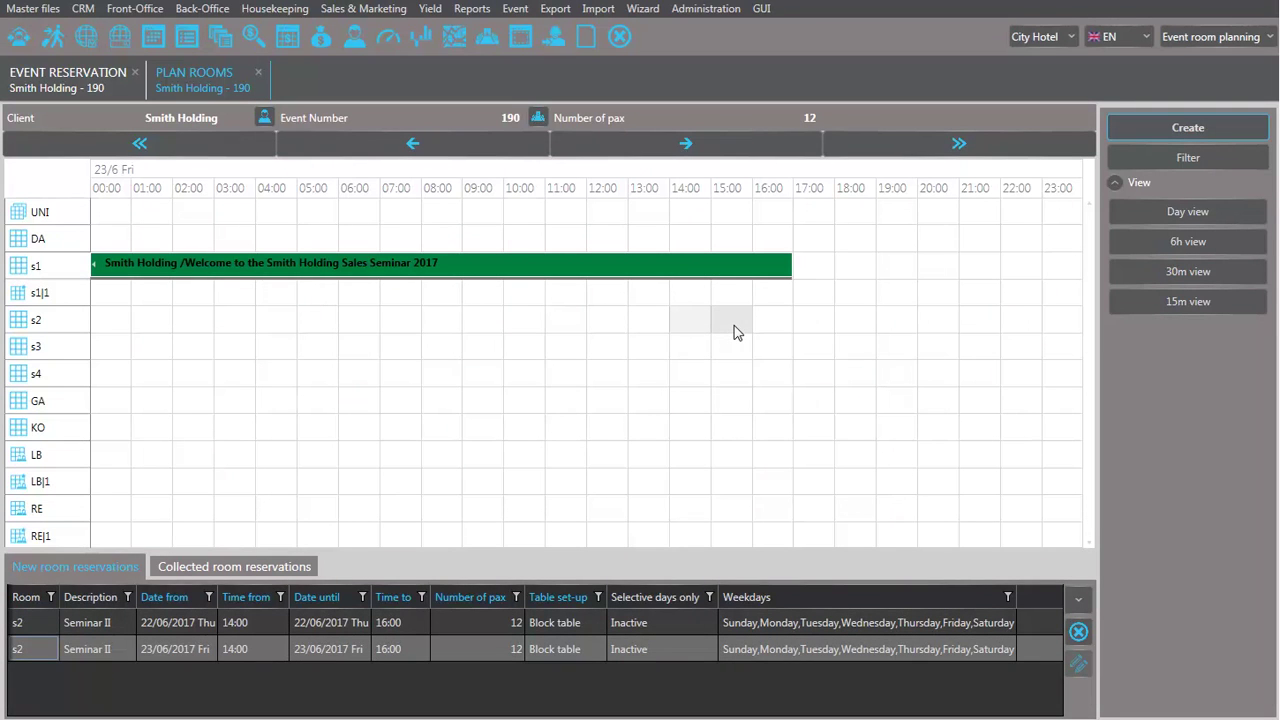
# Step: Set the table set-up of both s2 reservations to Classroom
pyautogui.click(586, 622)
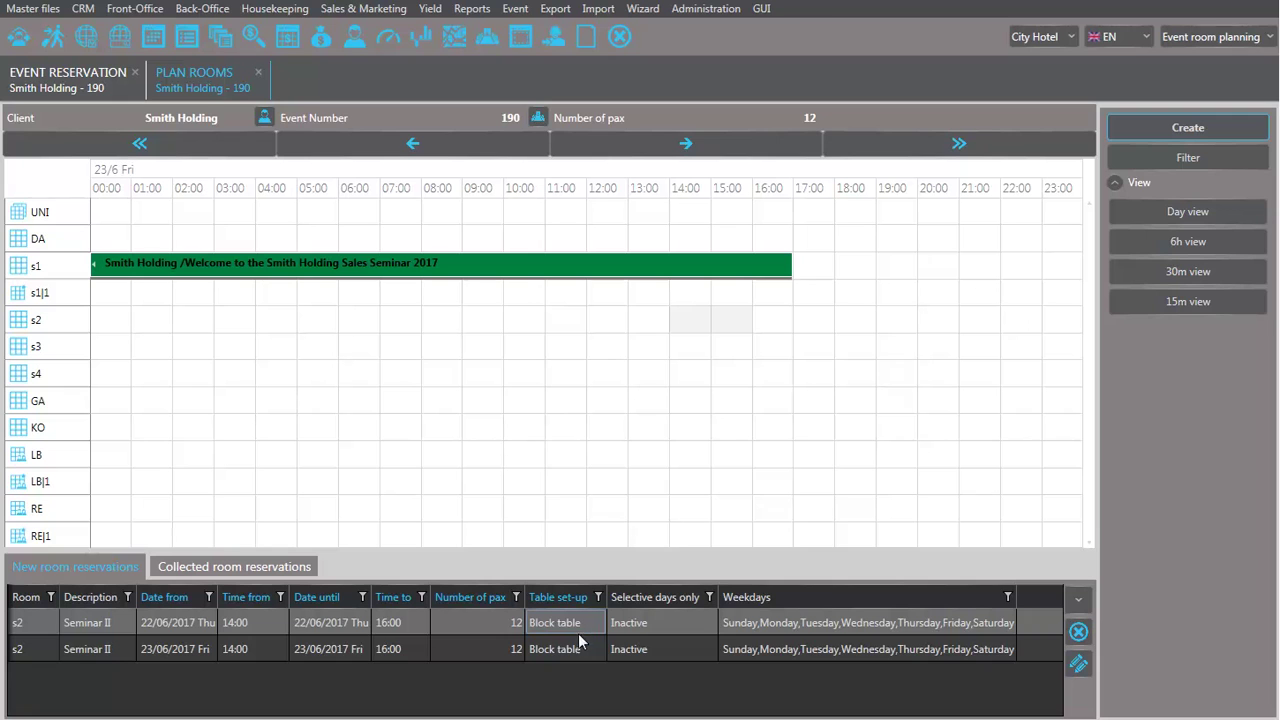
pyautogui.click(581, 649)
pyautogui.click(1078, 663)
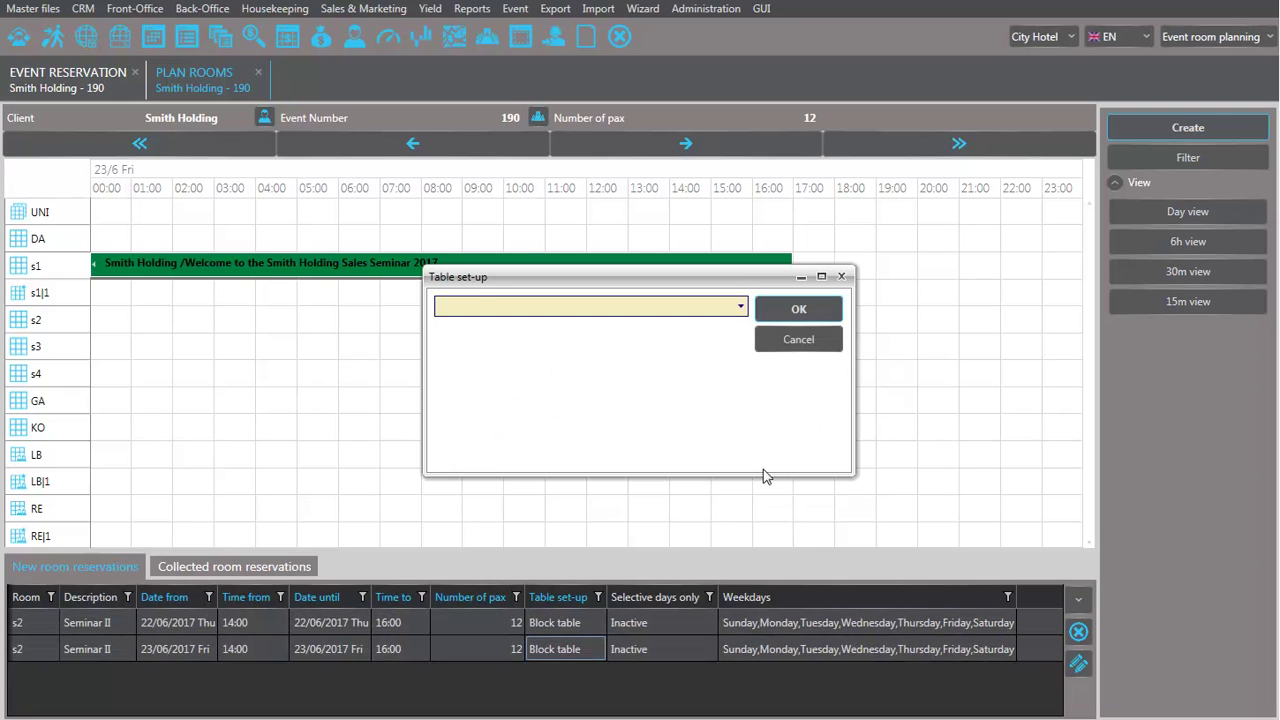
pyautogui.click(740, 307)
pyautogui.click(531, 368)
pyautogui.click(782, 312)
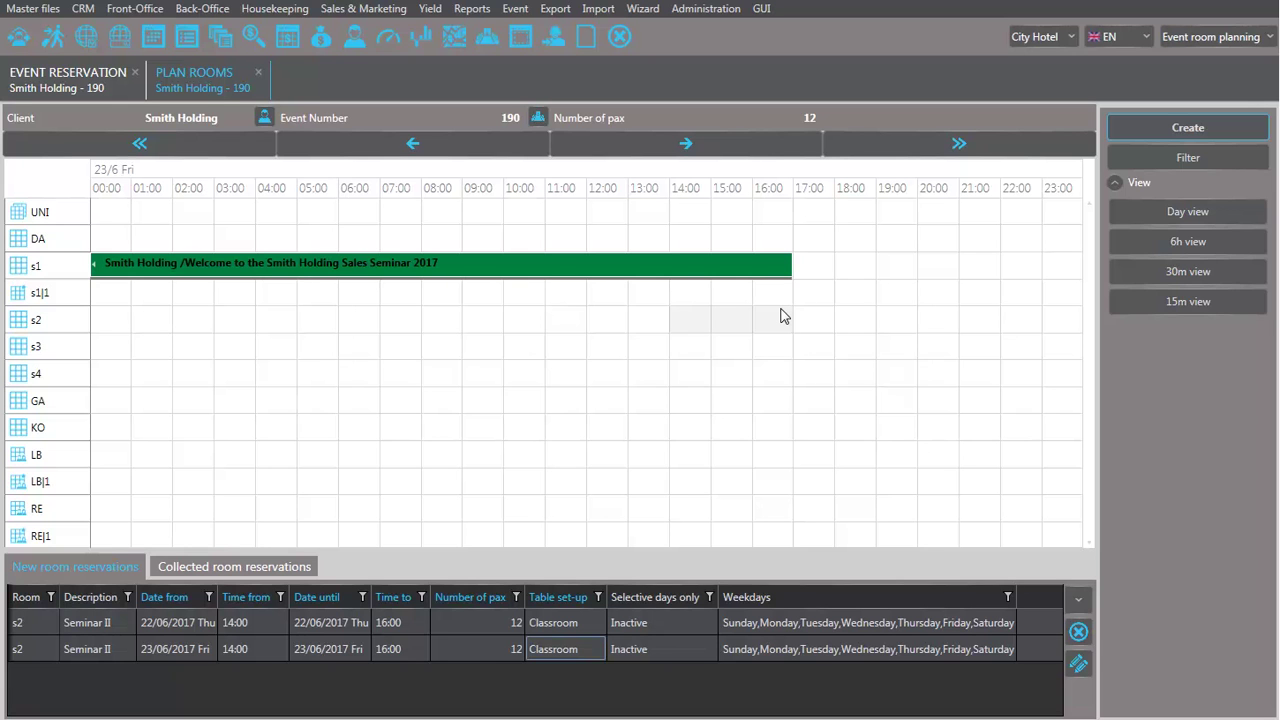
# Step: Create the two Seminar II bookings and give the first the purpose 'Breakout room'
pyautogui.click(1176, 130)
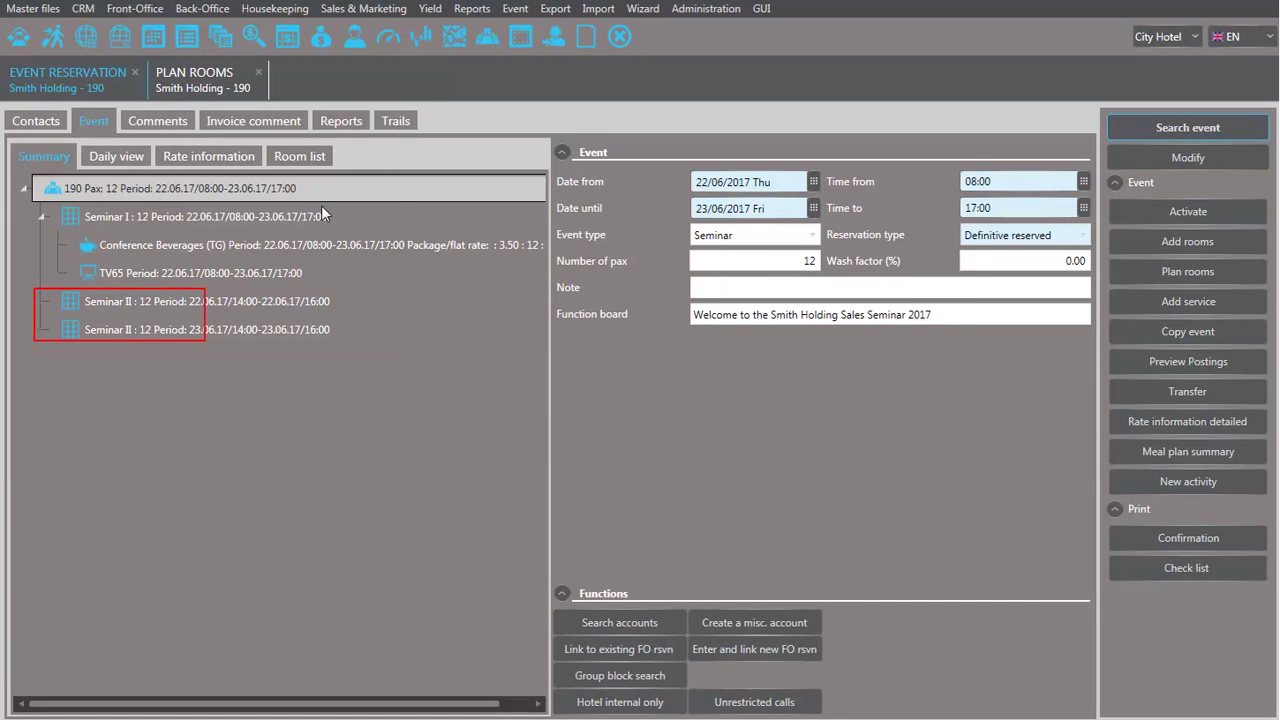
pyautogui.click(217, 303)
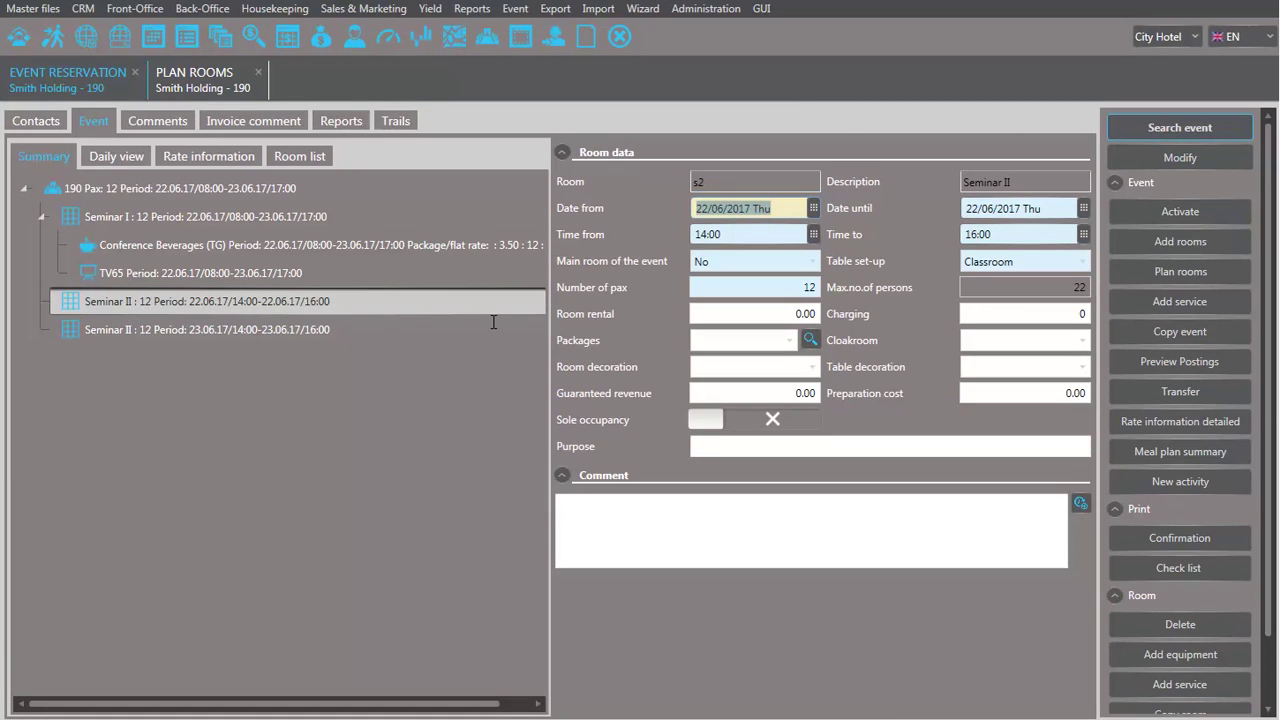
pyautogui.click(715, 448)
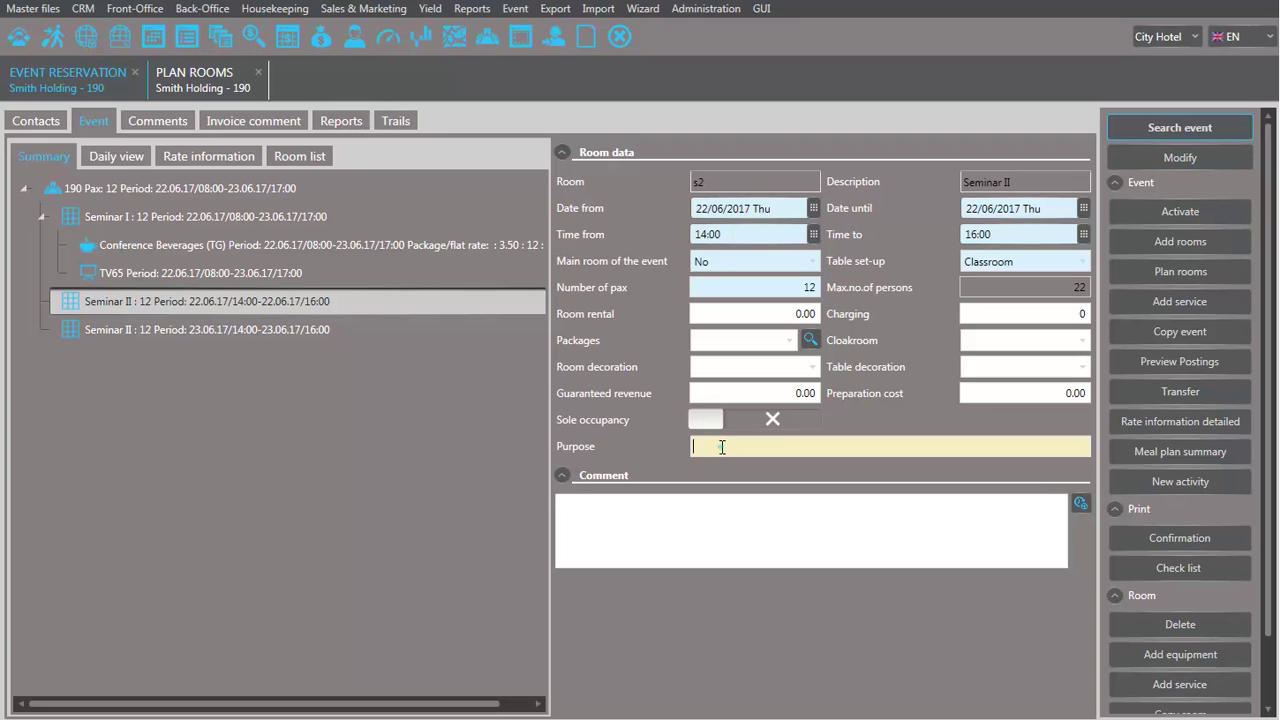
pyautogui.write('Breakout room')
pyautogui.click(1123, 157)
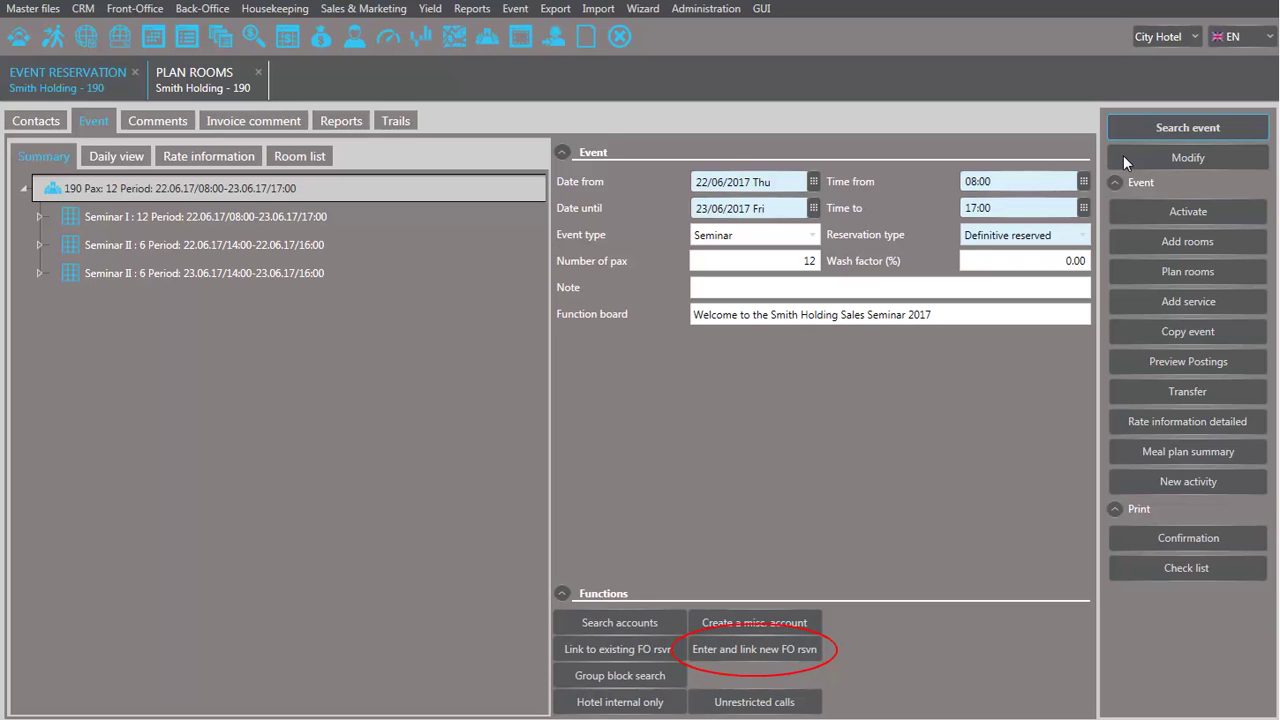
# Step: Create a guaranteed linked booking for 5 Single room (EZ) rooms, 22–23/06/2017
pyautogui.click(771, 654)
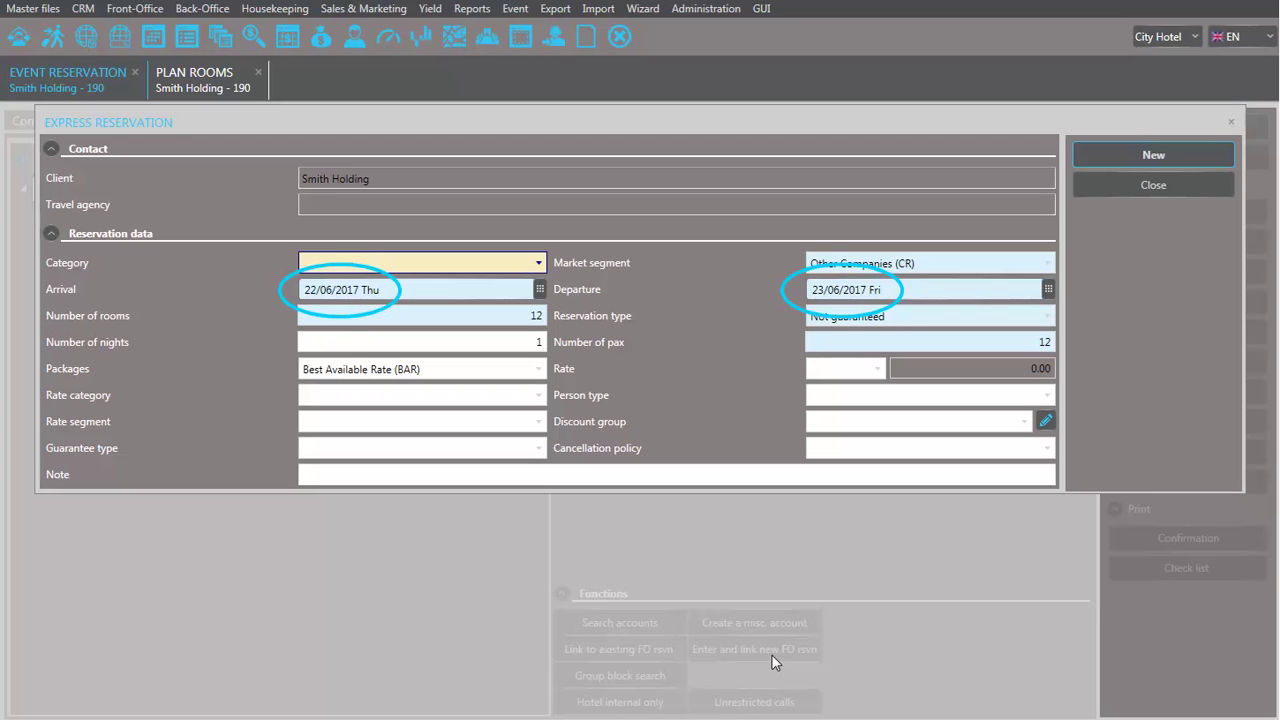
pyautogui.click(539, 264)
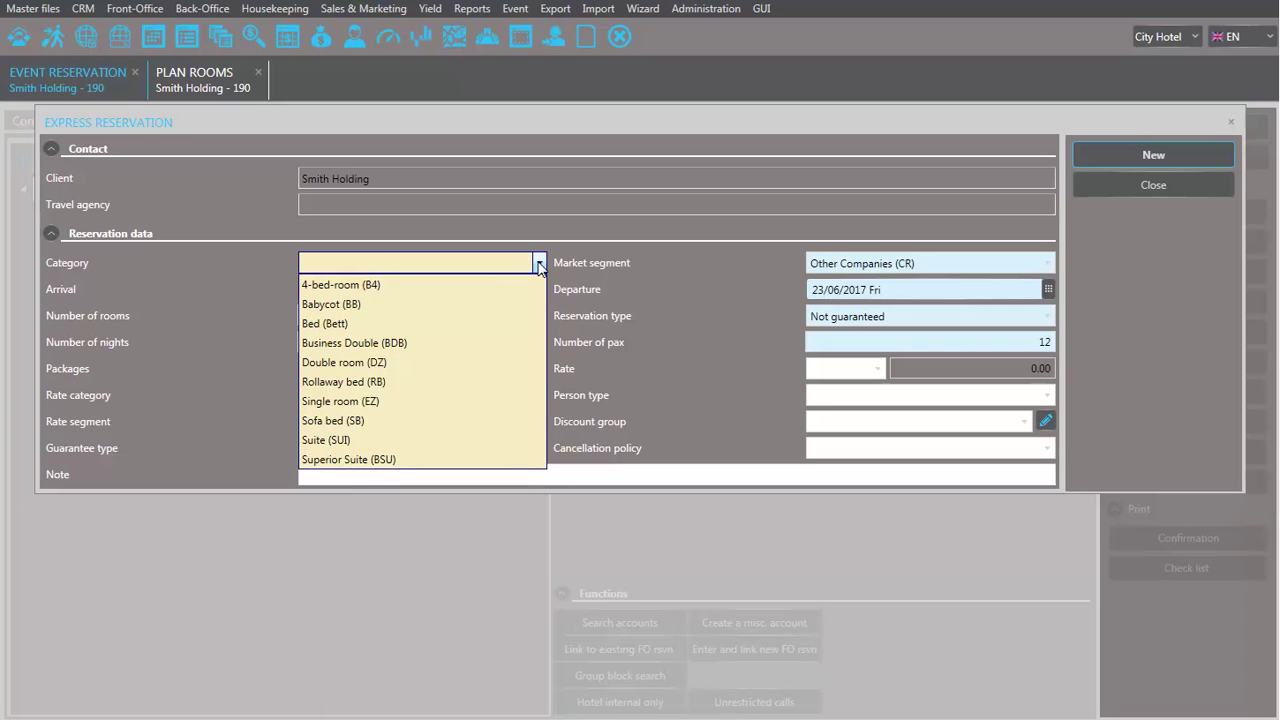
pyautogui.click(409, 400)
pyautogui.click(1046, 316)
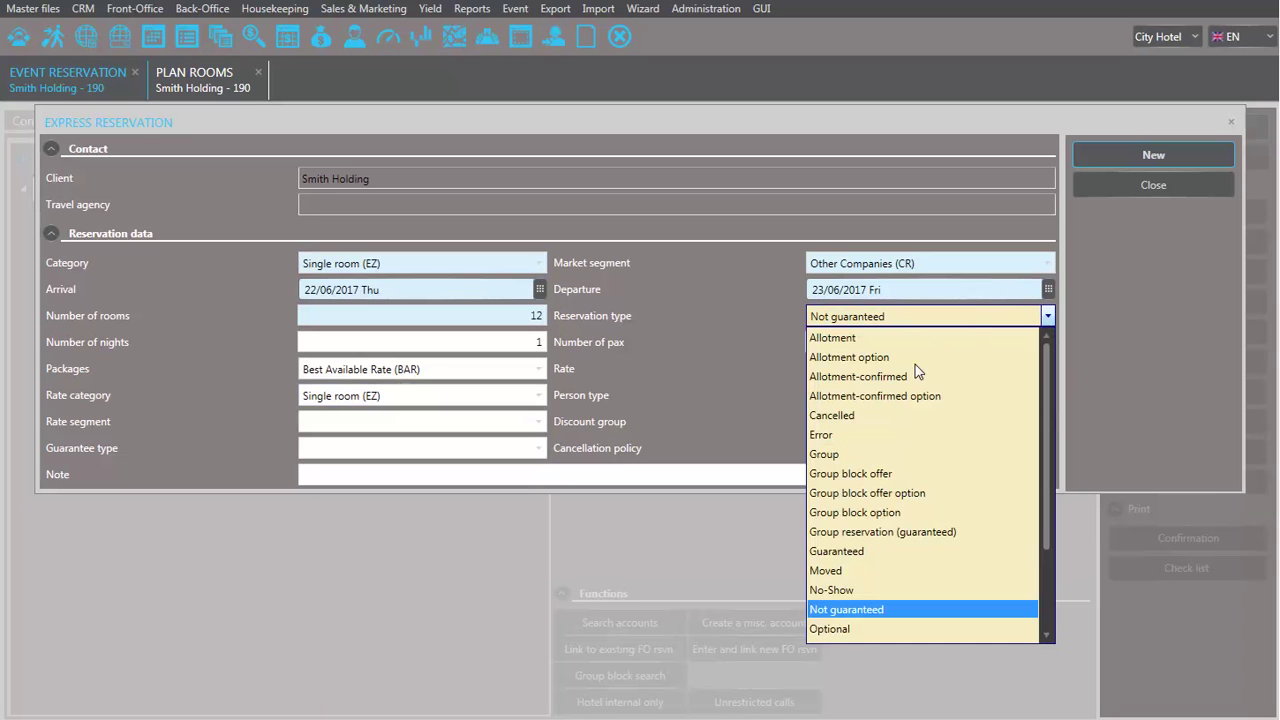
pyautogui.click(865, 546)
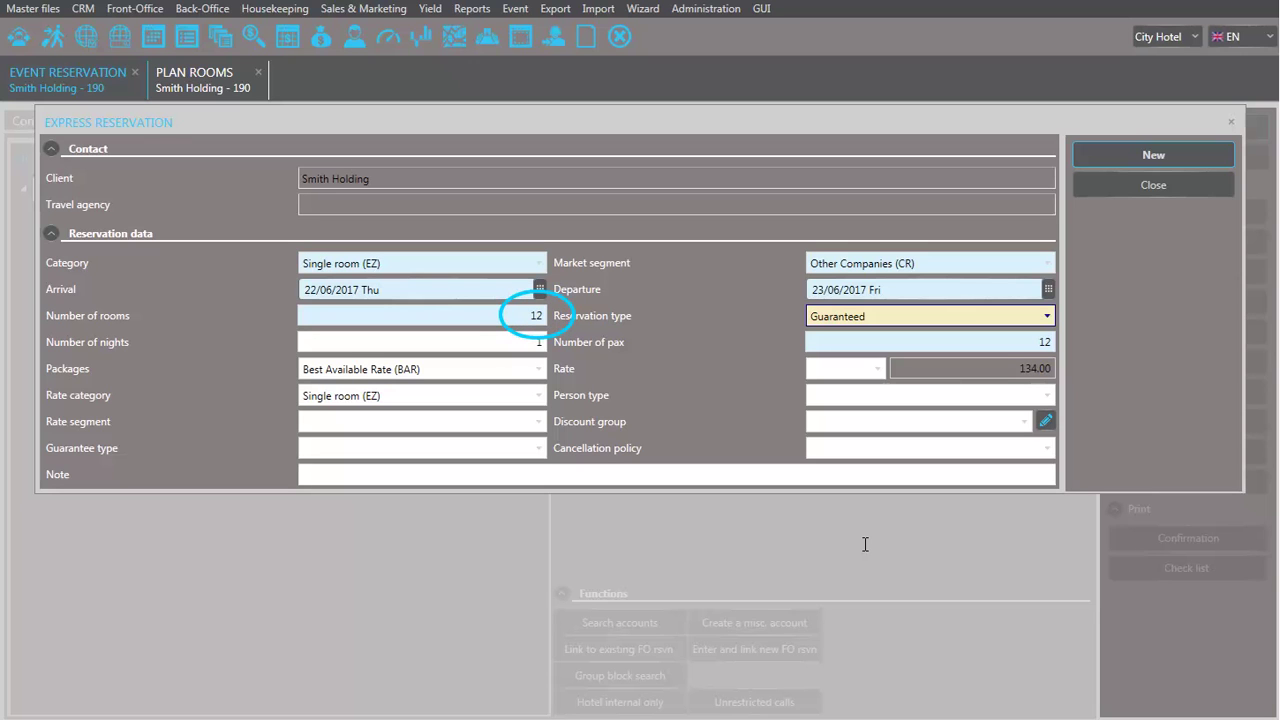
pyautogui.click(500, 318)
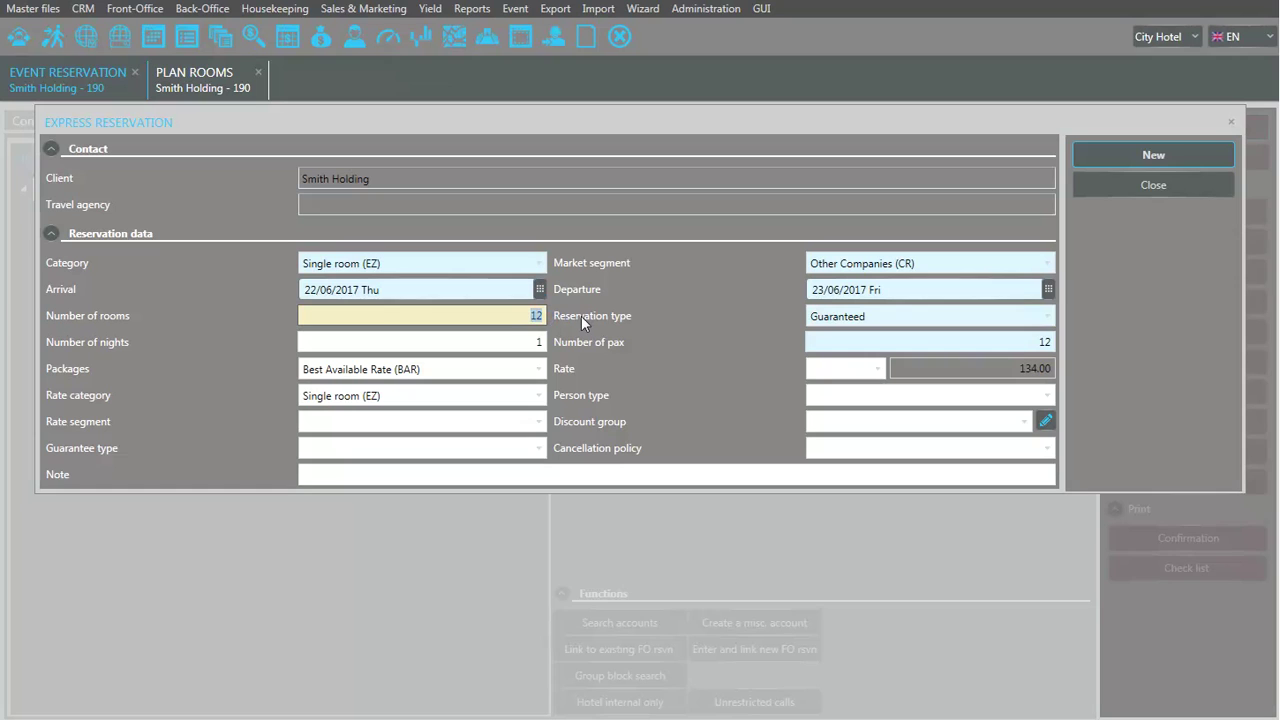
pyautogui.write('5')
pyautogui.press('Tab')
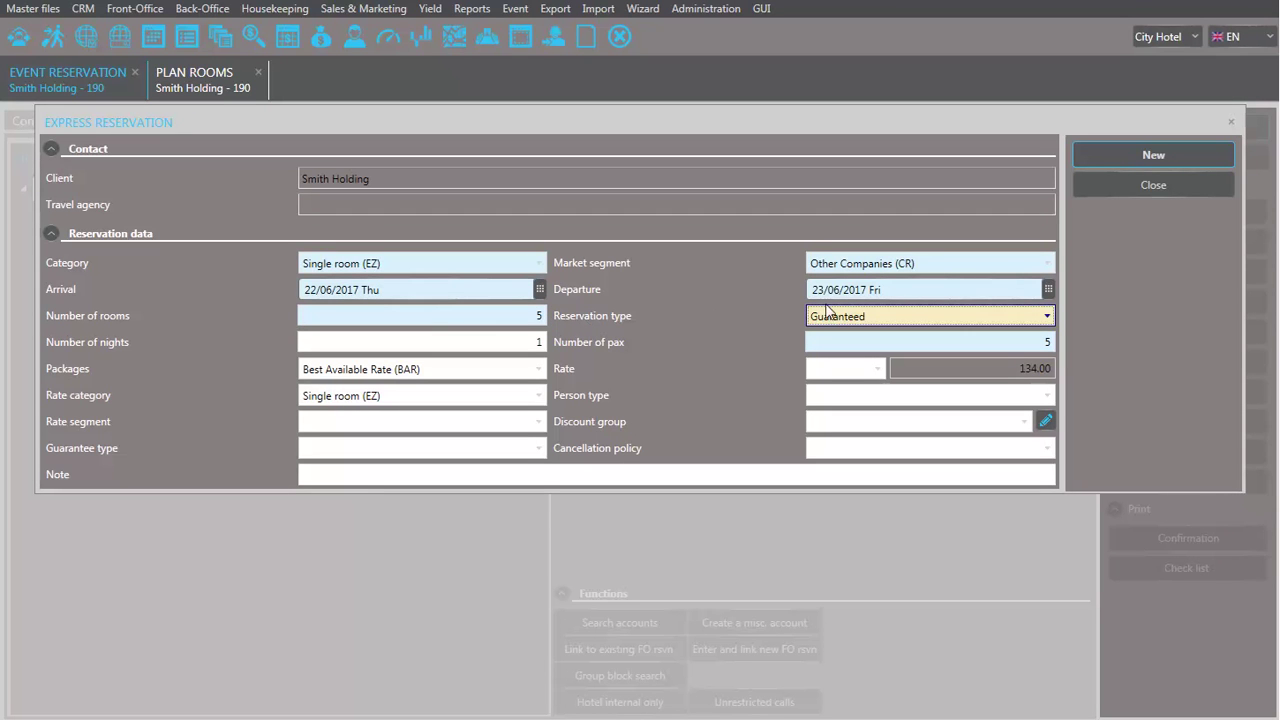
pyautogui.click(1110, 154)
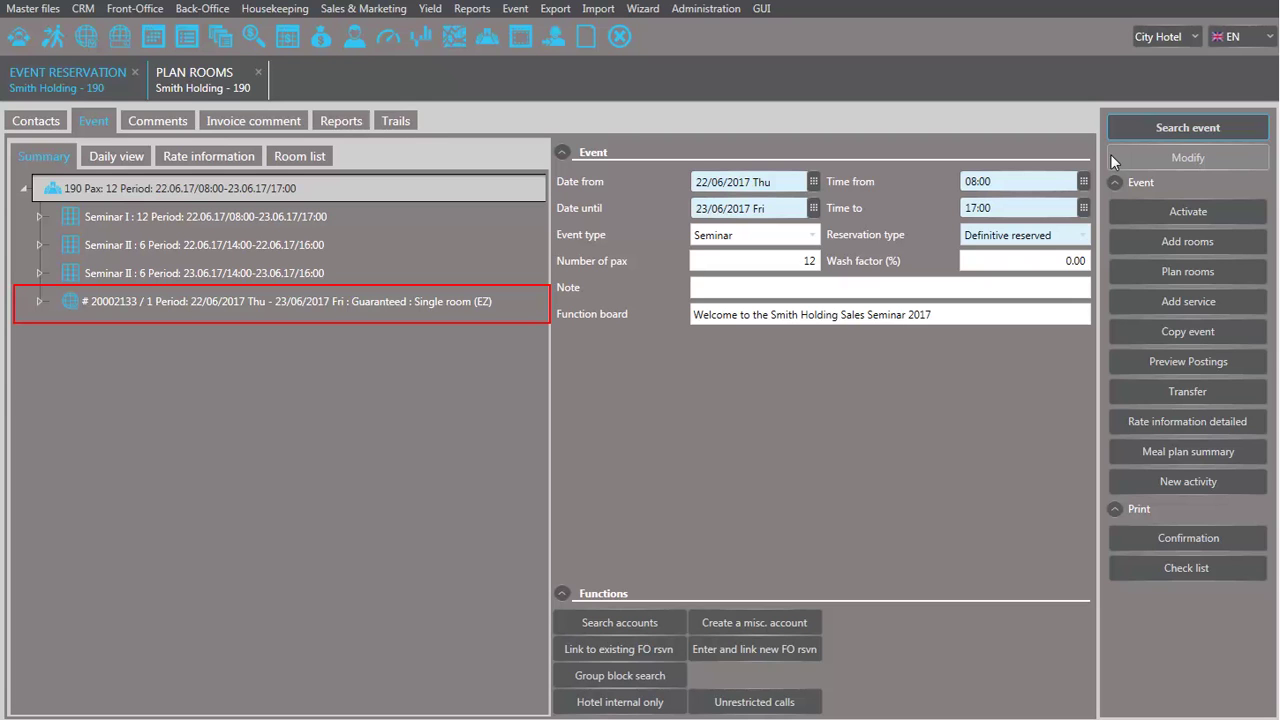
# Step: Enter a guest name in row 1 of the linked reservation's rooming list and save it
pyautogui.doubleClick(236, 303)
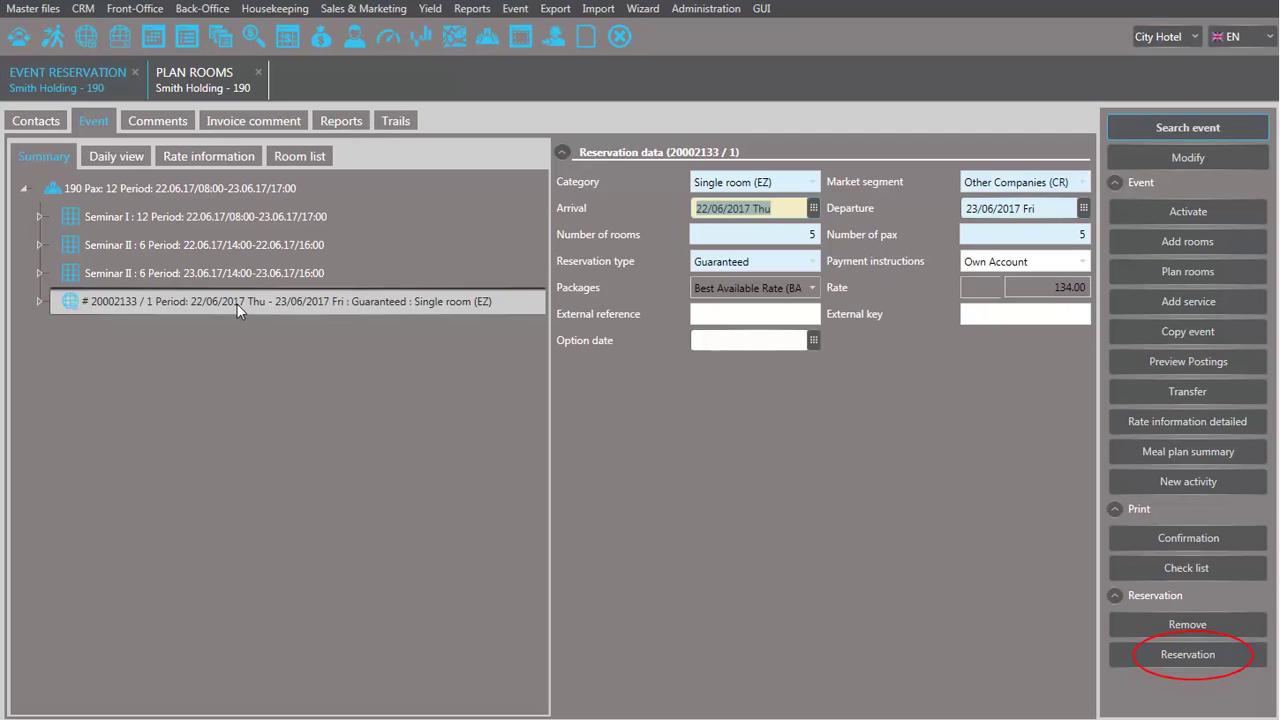
pyautogui.click(1186, 655)
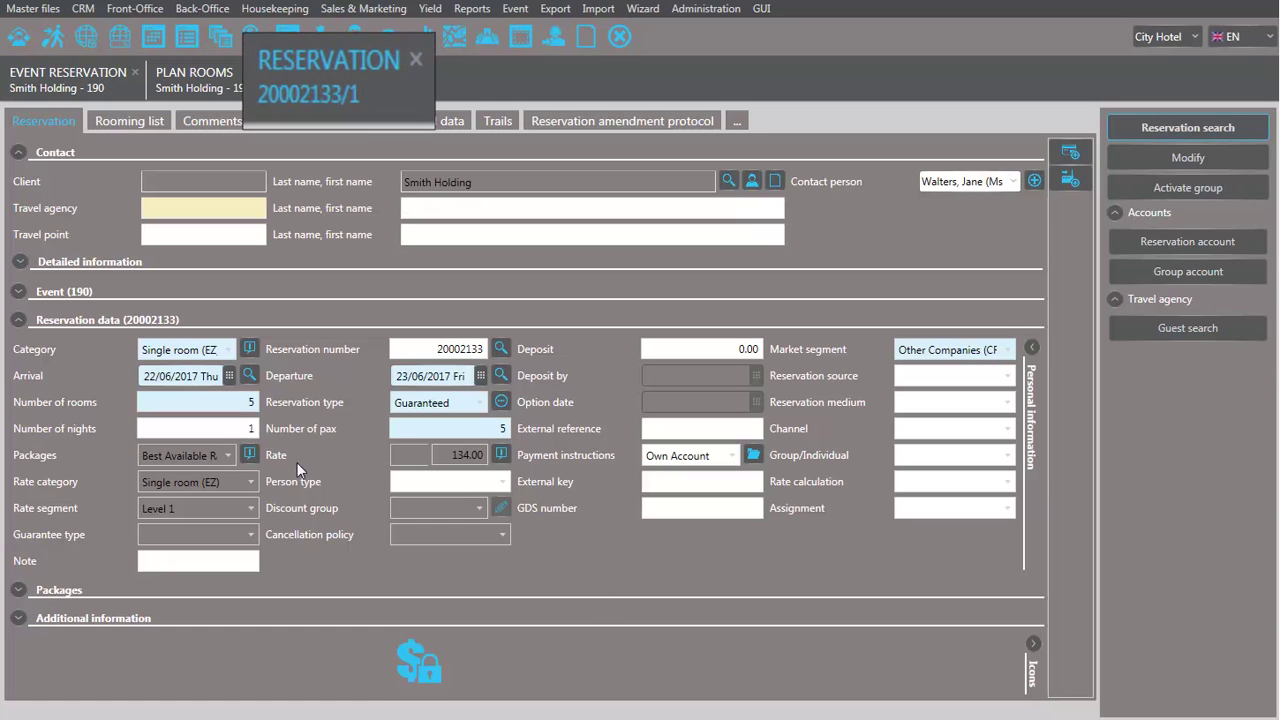
pyautogui.click(128, 121)
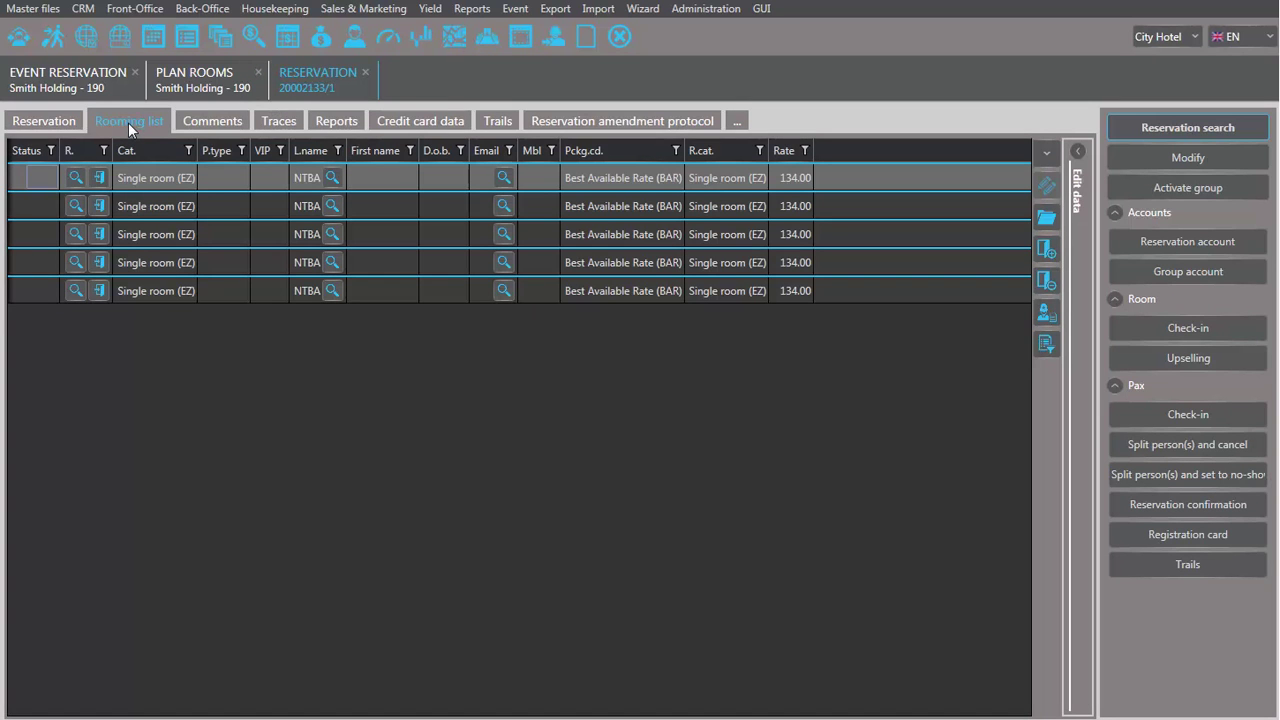
pyautogui.click(297, 177)
pyautogui.click(1197, 158)
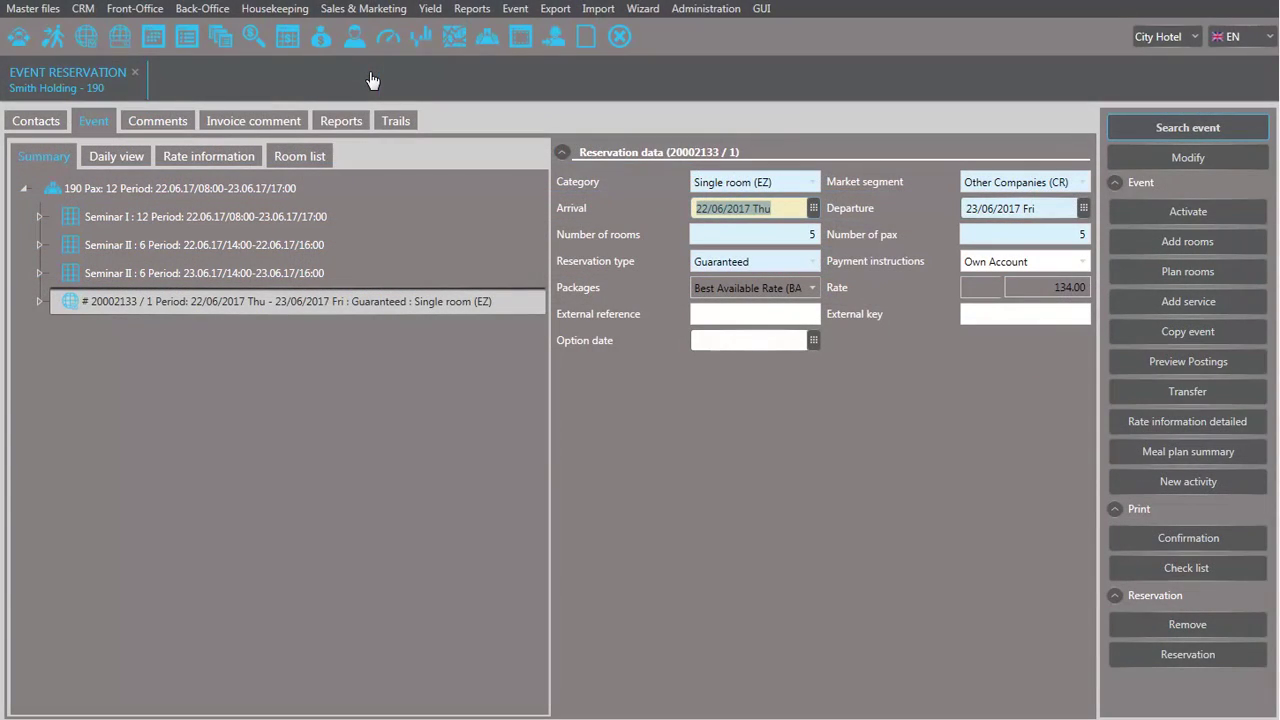
# Step: Review the 22/06 Banqueting Lobby and Seminar I bookings in Daily view, then show the Room list
pyautogui.click(39, 301)
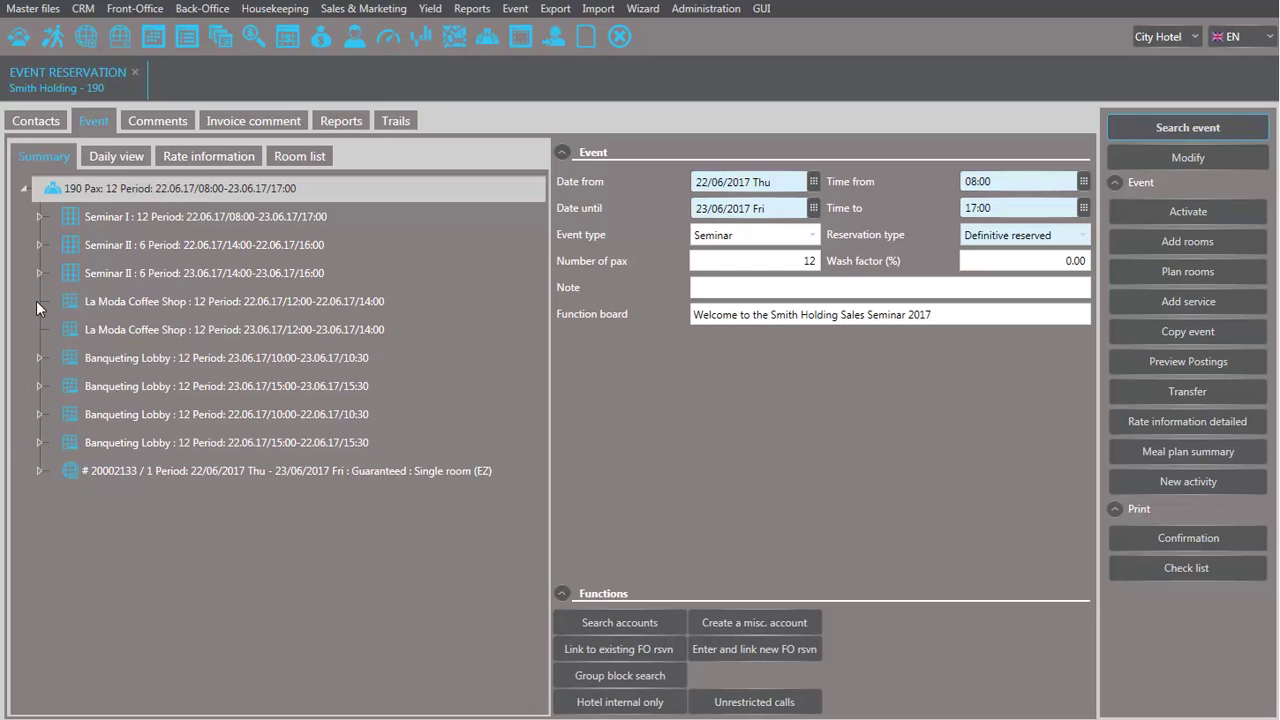
pyautogui.click(98, 160)
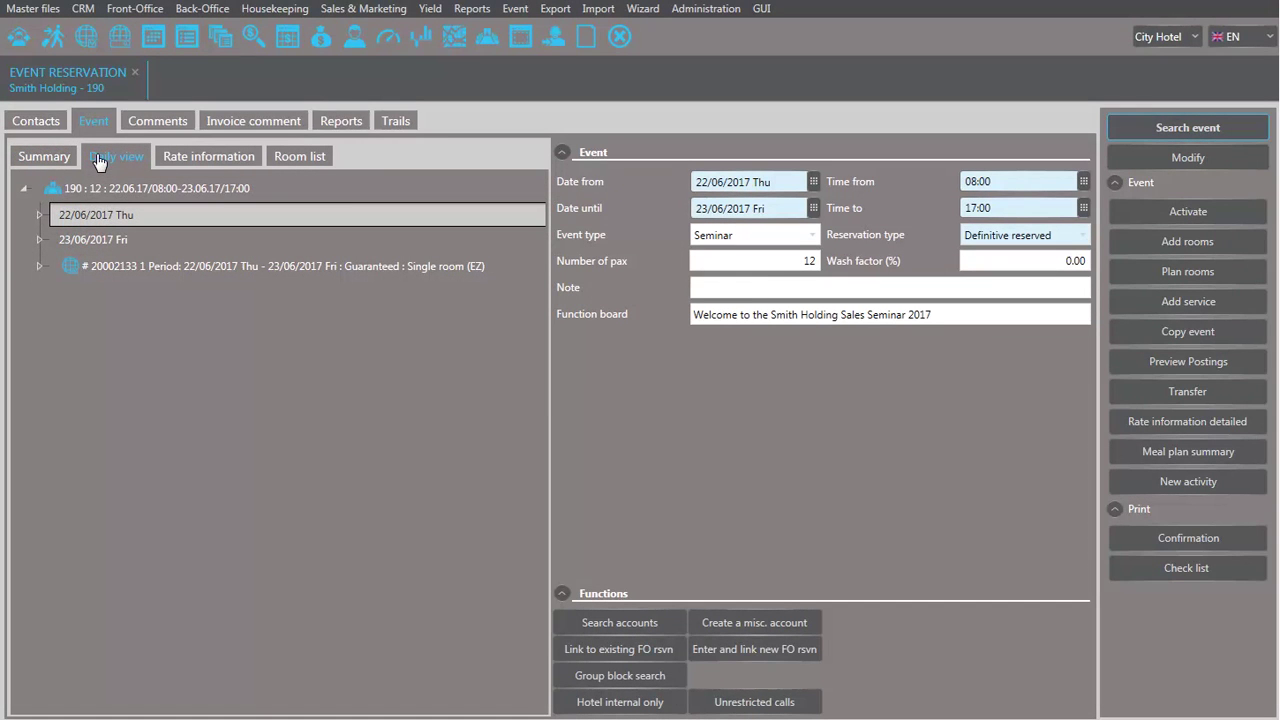
pyautogui.click(40, 216)
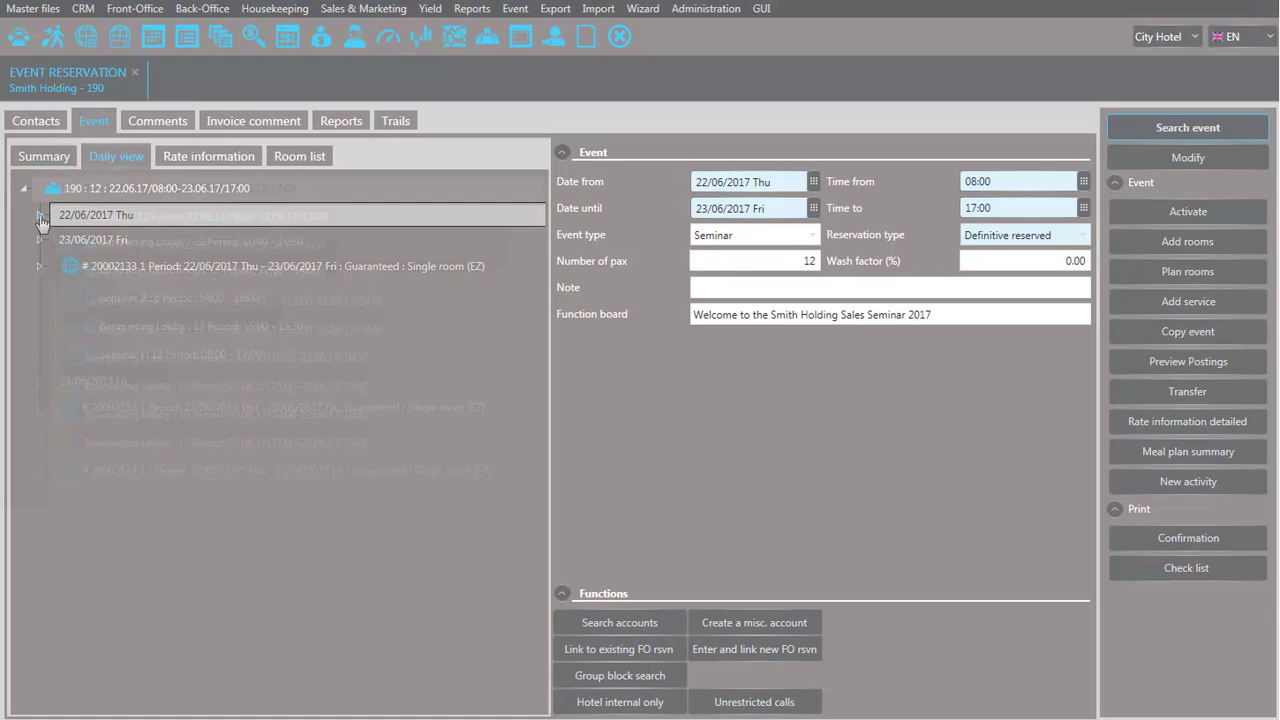
pyautogui.click(56, 330)
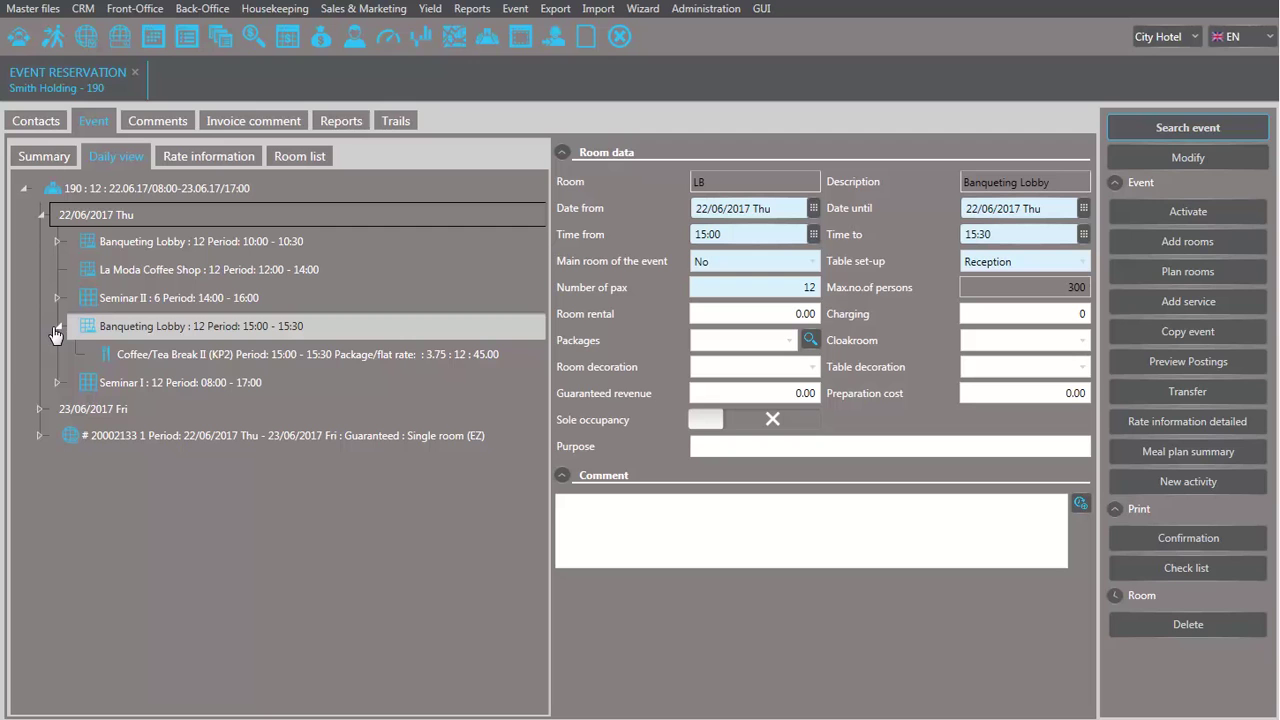
pyautogui.click(59, 383)
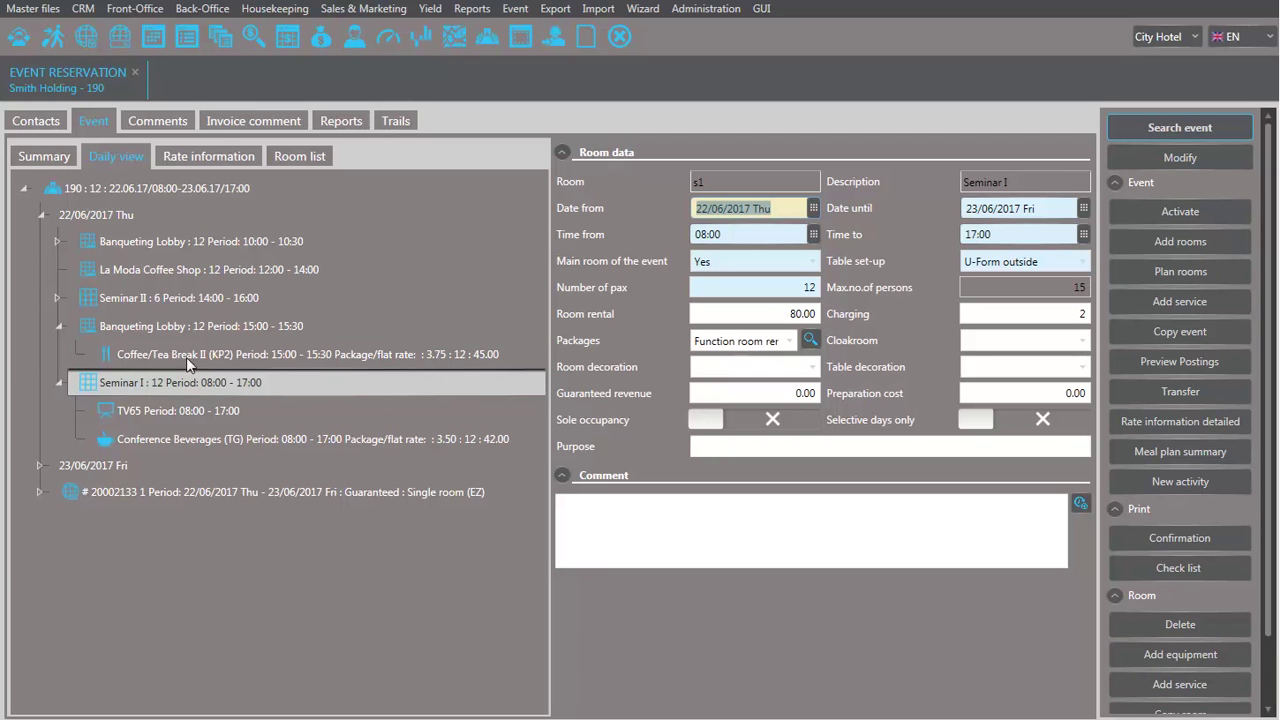
pyautogui.click(288, 157)
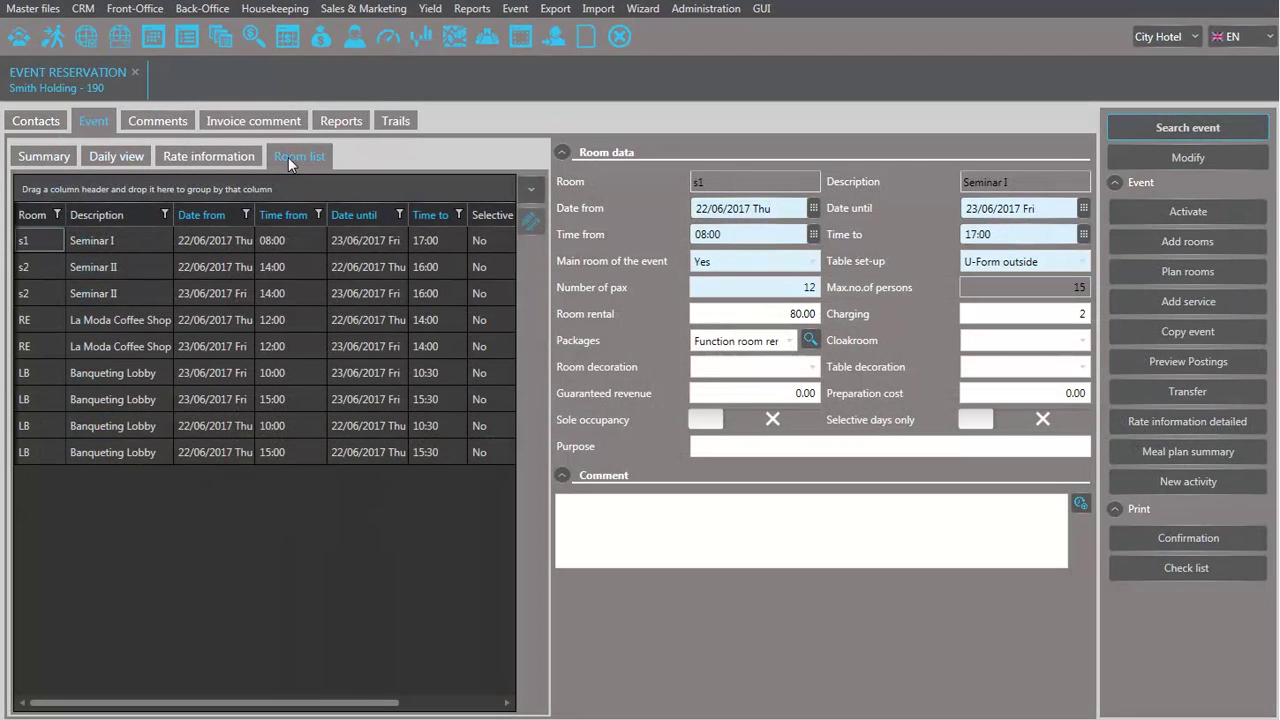
# Step: Change the start time of both 10:00 Banqueting Lobby bookings to 10:15
pyautogui.click(275, 372)
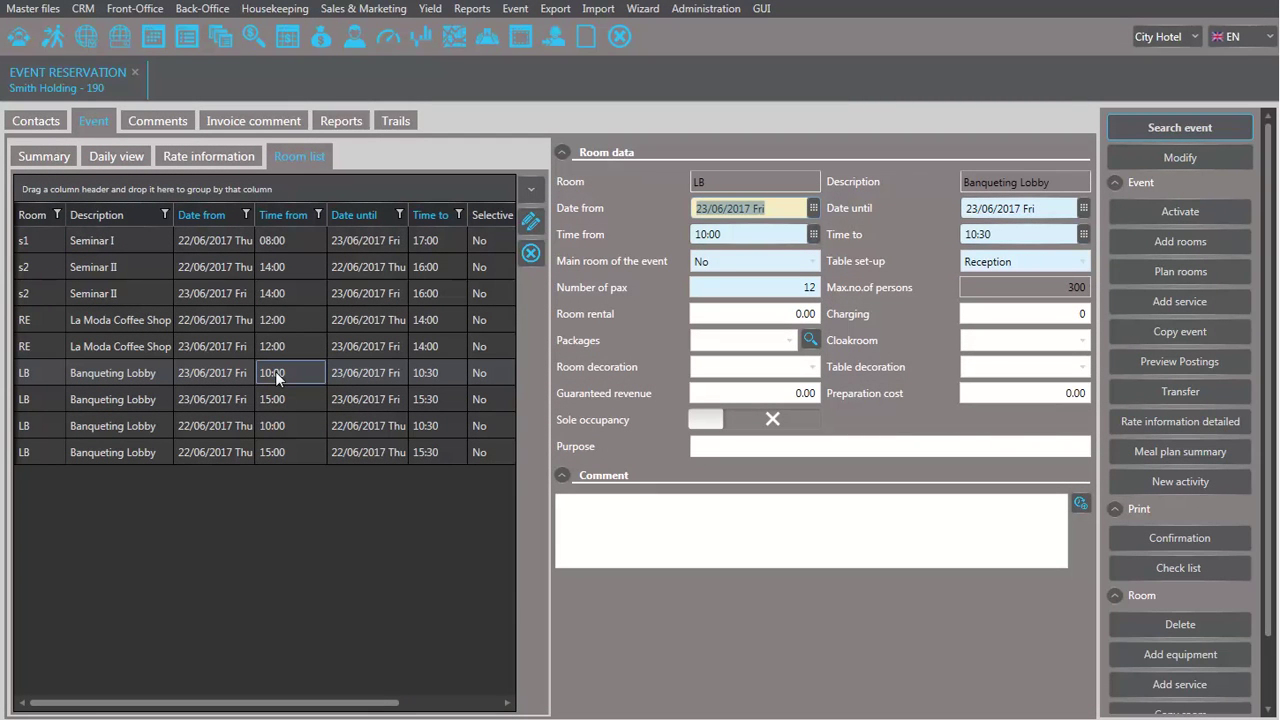
pyautogui.keyDown('ctrl'); pyautogui.click(303, 421); pyautogui.keyUp('ctrl')
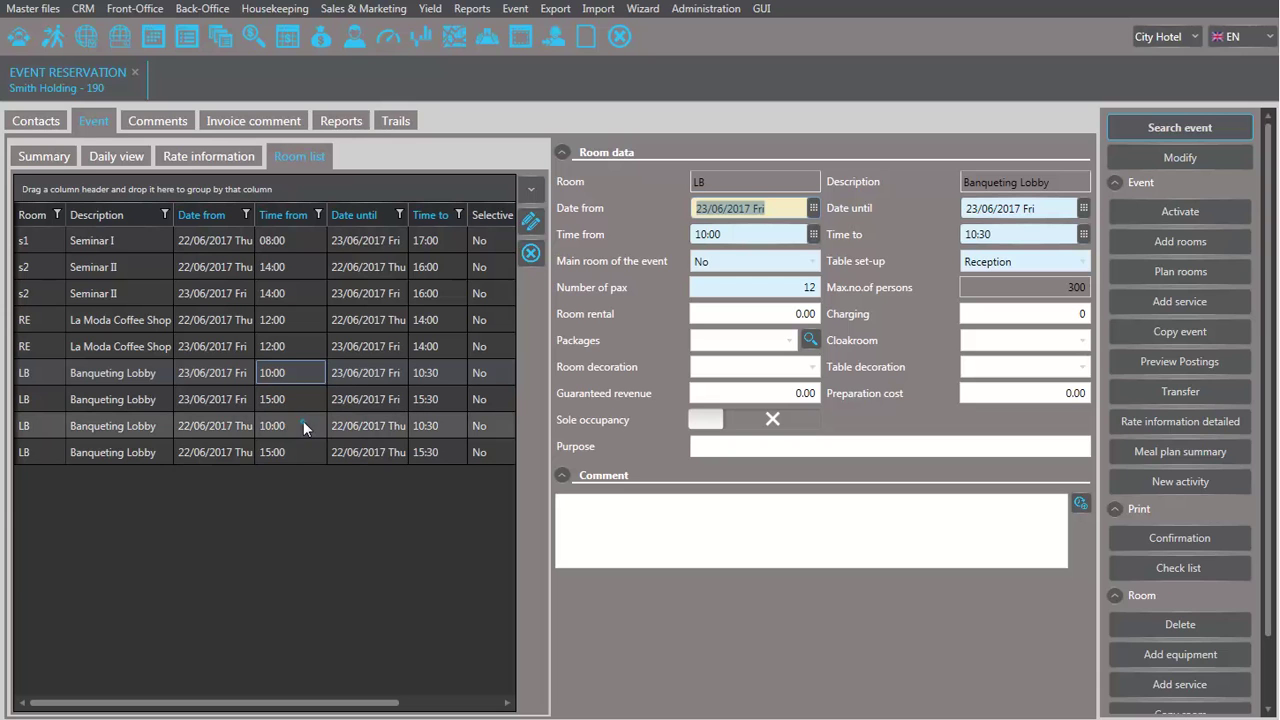
pyautogui.click(531, 221)
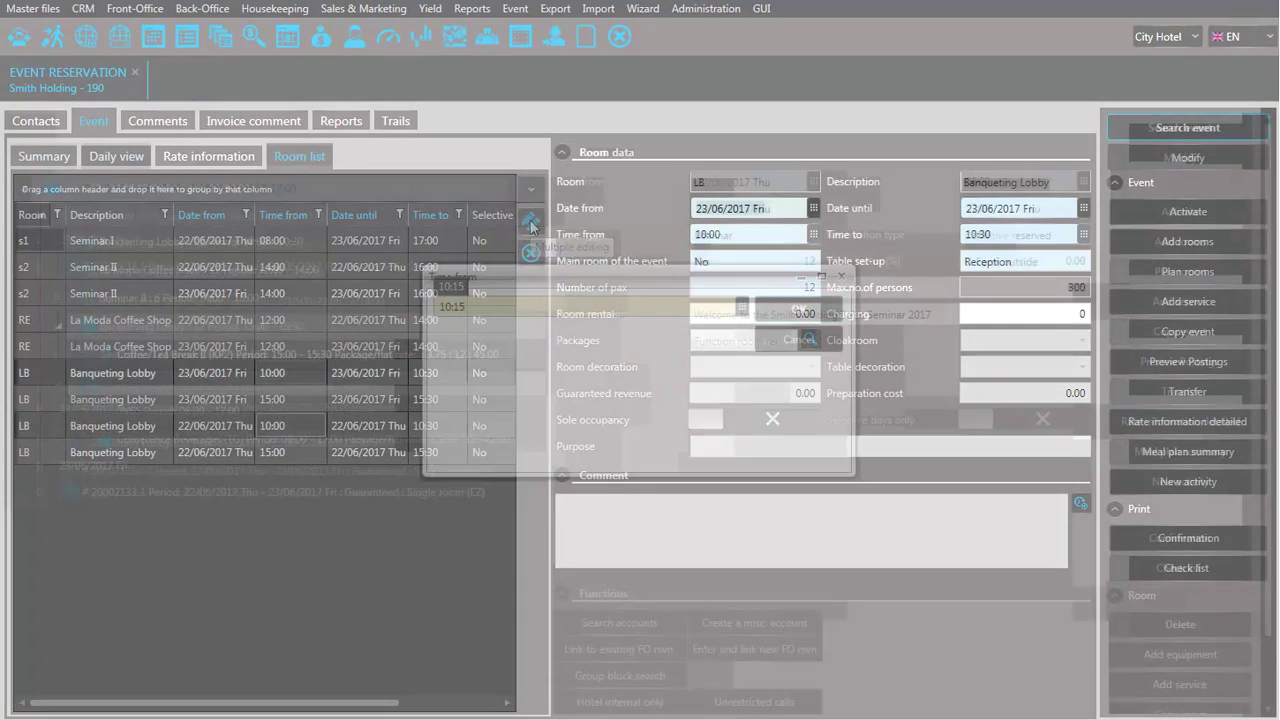
pyautogui.click(785, 313)
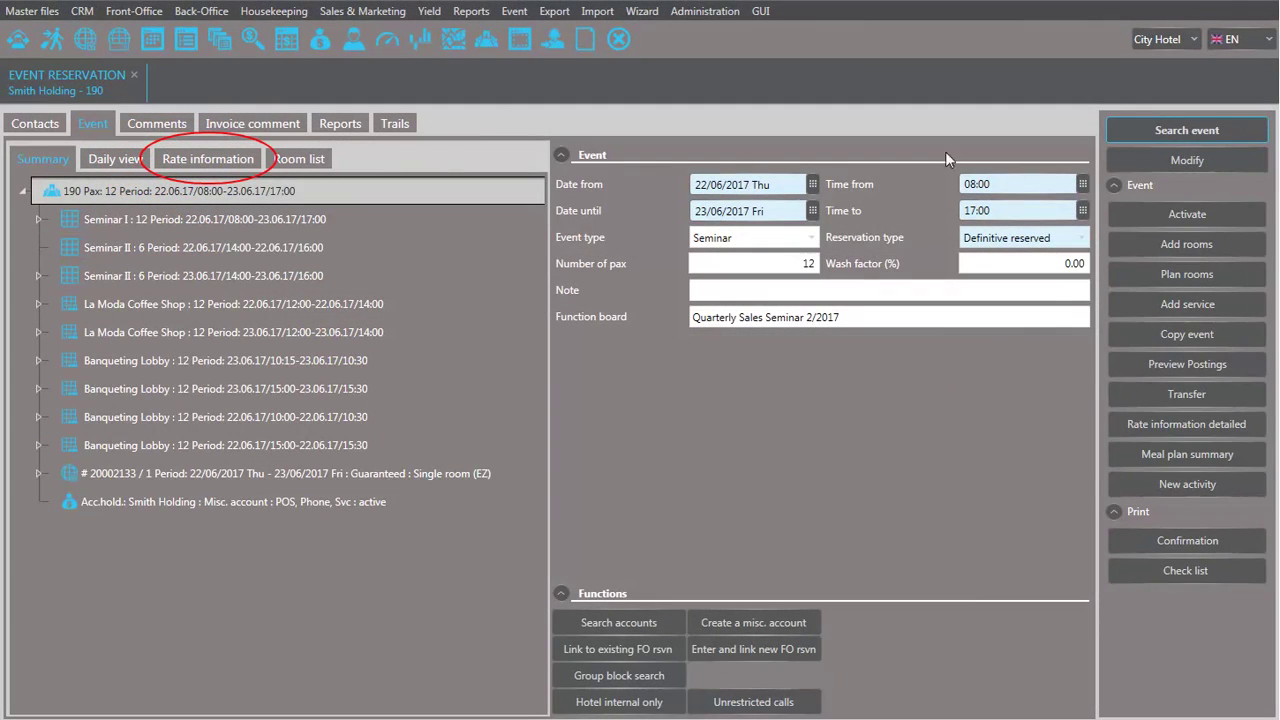
# Step: Show event 190's rate information and its detailed per-day breakdown totalling 932.00
pyautogui.click(229, 160)
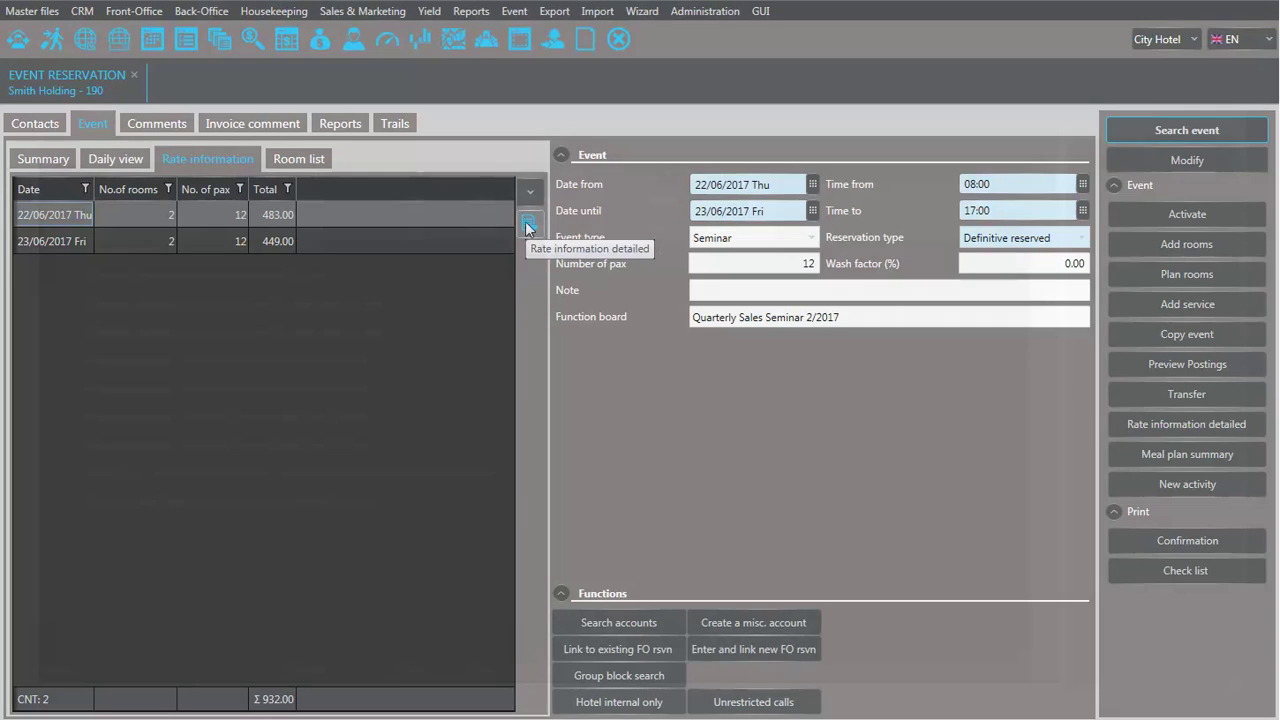
pyautogui.click(529, 222)
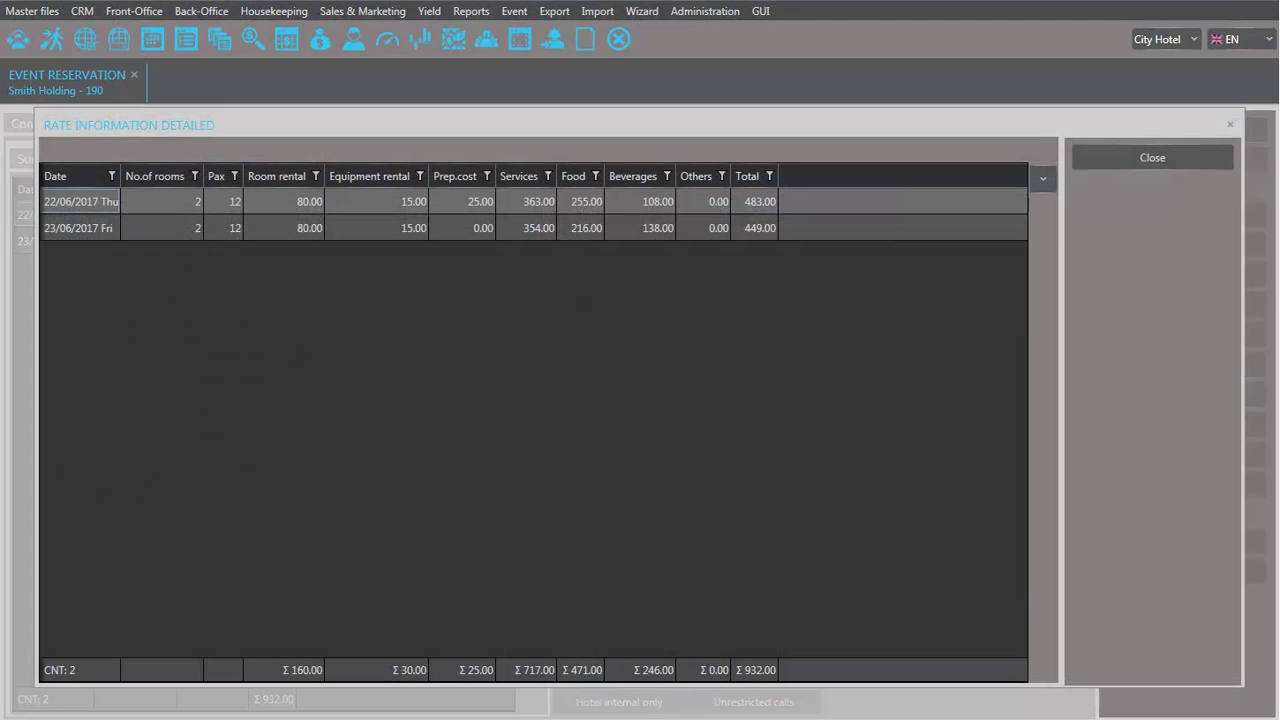